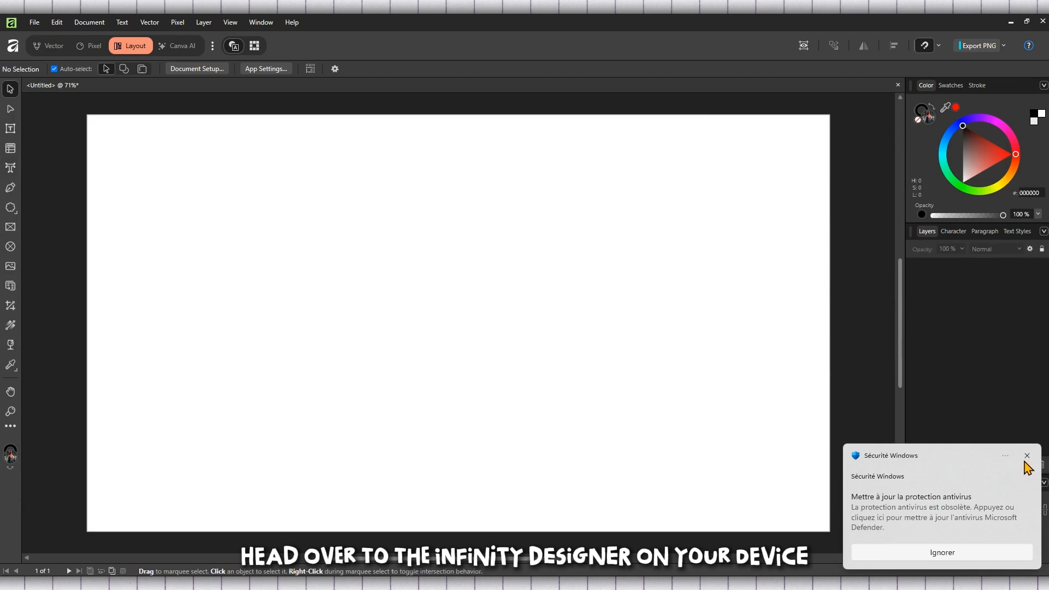
Dismiss the Windows Security notification and draw a diagonal straight line about 302 px long in the page's upper-left area with the Pen tool.
{"action": "left_click", "coordinate": [1026, 457]}
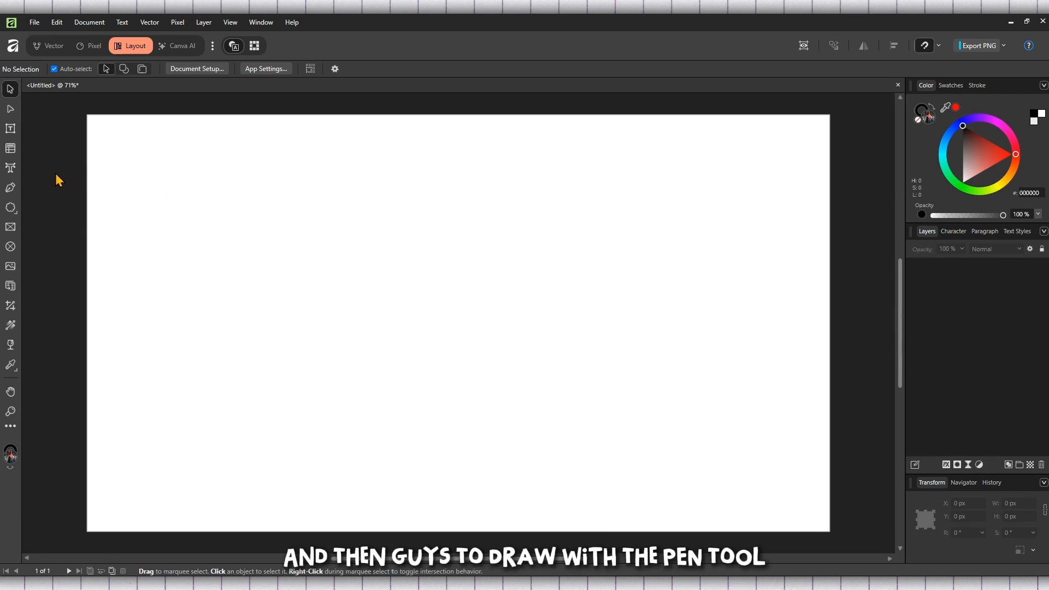
{"action": "left_click", "coordinate": [10, 191]}
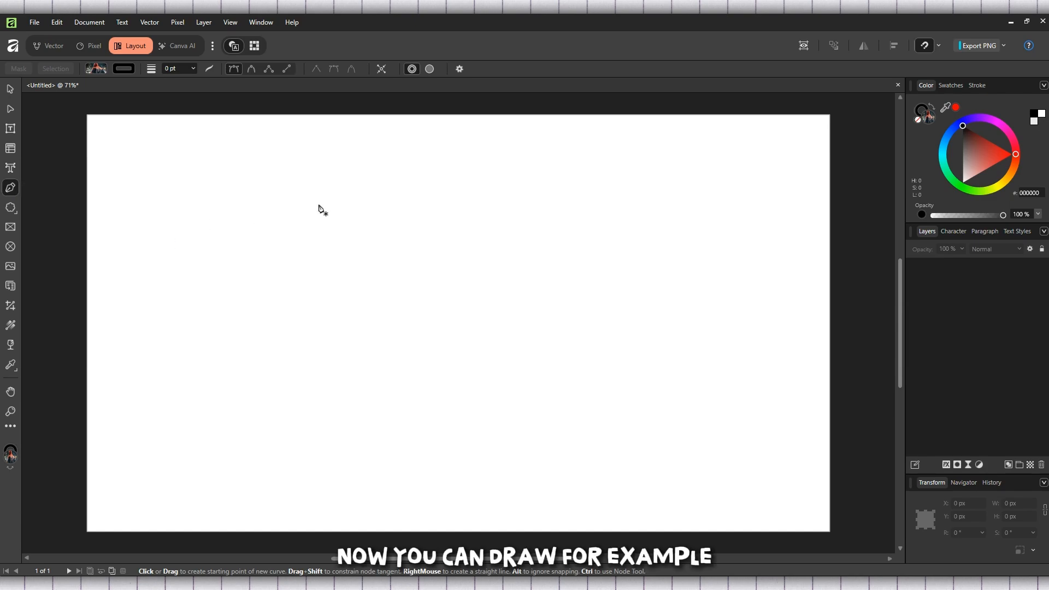
{"action": "left_click", "coordinate": [354, 179]}
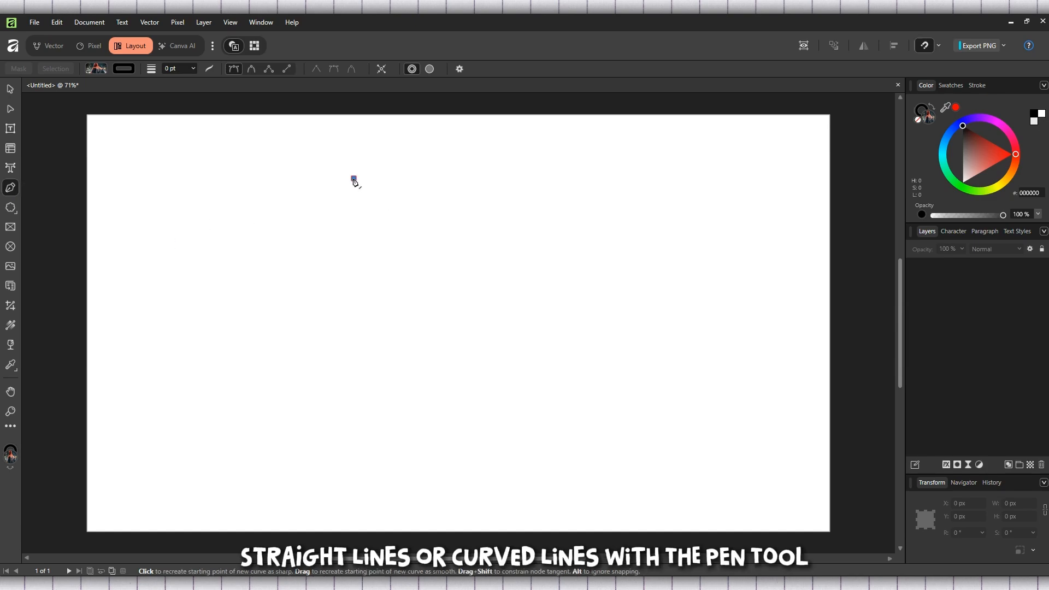
{"action": "left_click", "coordinate": [262, 250]}
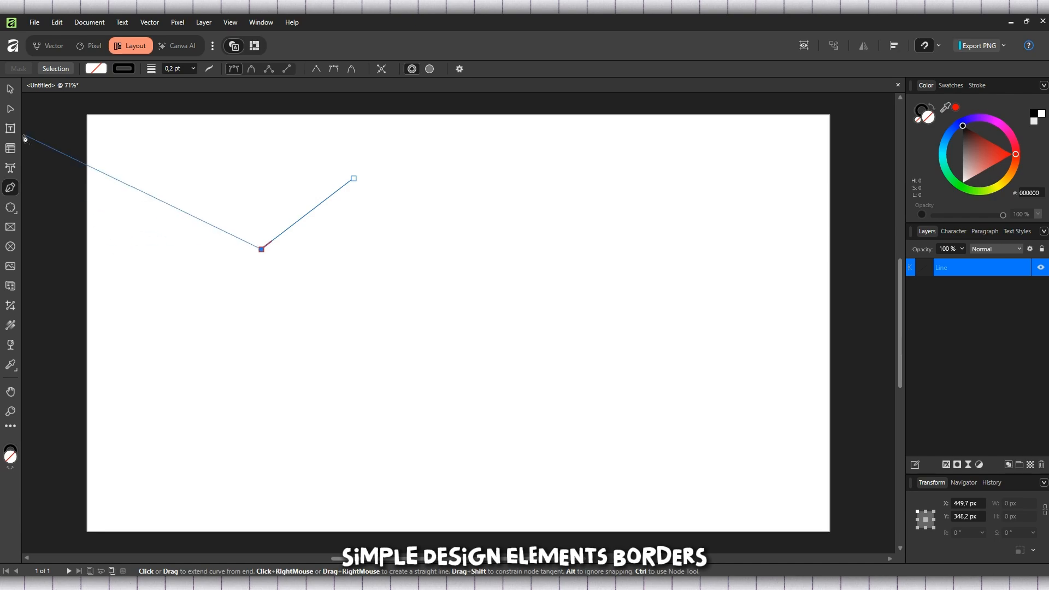
Rotate the line to about -115.7° and move it to about X 616 px, Y 342.5 px.
{"action": "left_click", "coordinate": [10, 89]}
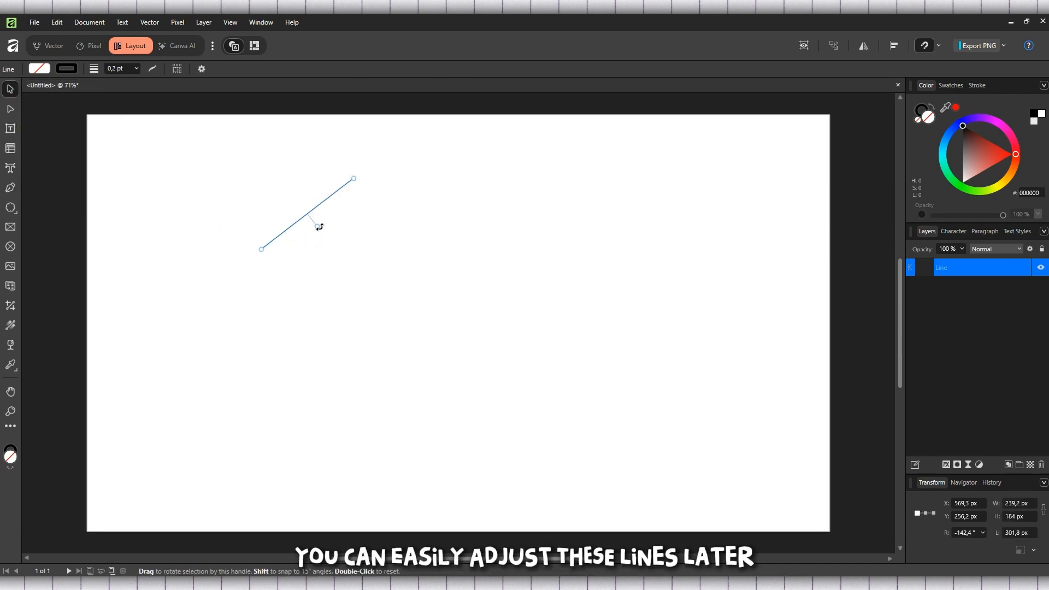
{"action": "left_click_drag", "start_coordinate": [318, 226], "coordinate": [325, 216]}
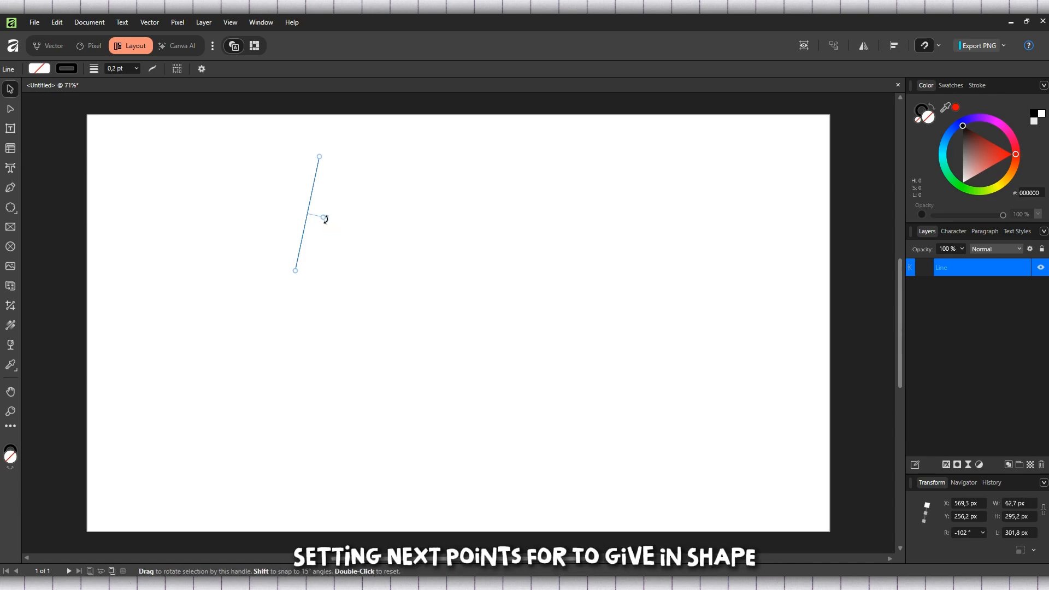
{"action": "left_click_drag", "start_coordinate": [323, 219], "coordinate": [319, 220]}
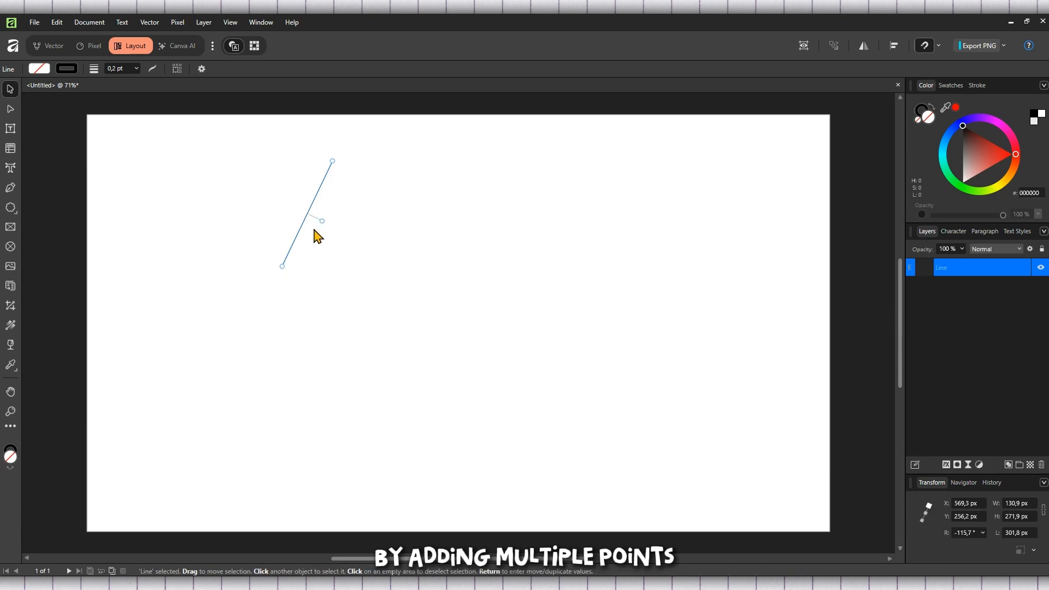
{"action": "mouse_move", "coordinate": [314, 230]}
{"action": "left_mouse_down"}
{"action": "mouse_move", "coordinate": [322, 243]}
{"action": "mouse_move", "coordinate": [318, 209]}
{"action": "mouse_move", "coordinate": [332, 221]}
{"action": "left_mouse_up"}
{"action": "left_click", "coordinate": [313, 211]}
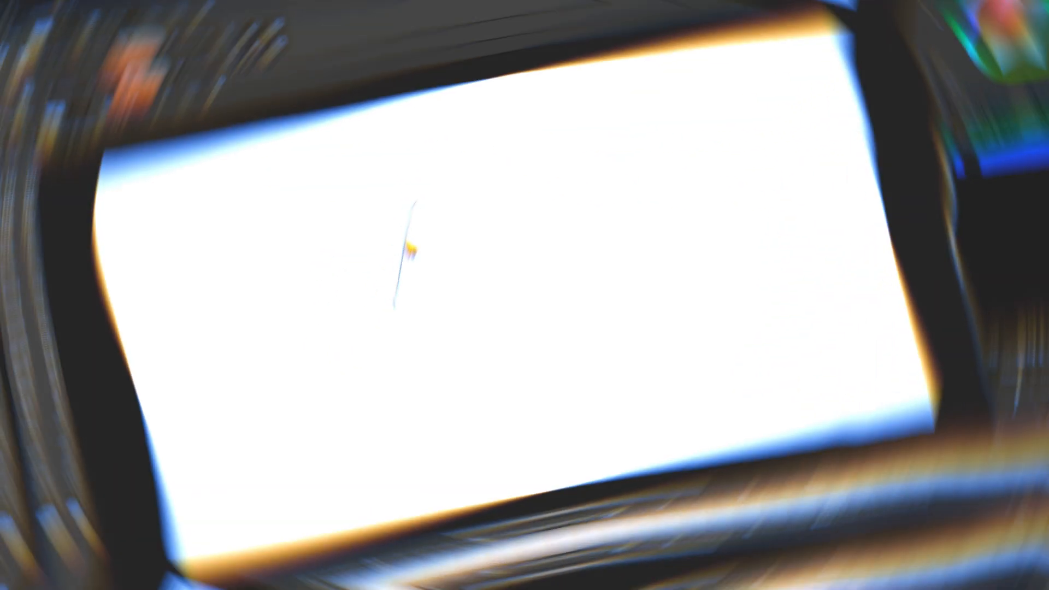
{"action": "left_click_drag", "start_coordinate": [406, 242], "coordinate": [326, 235]}
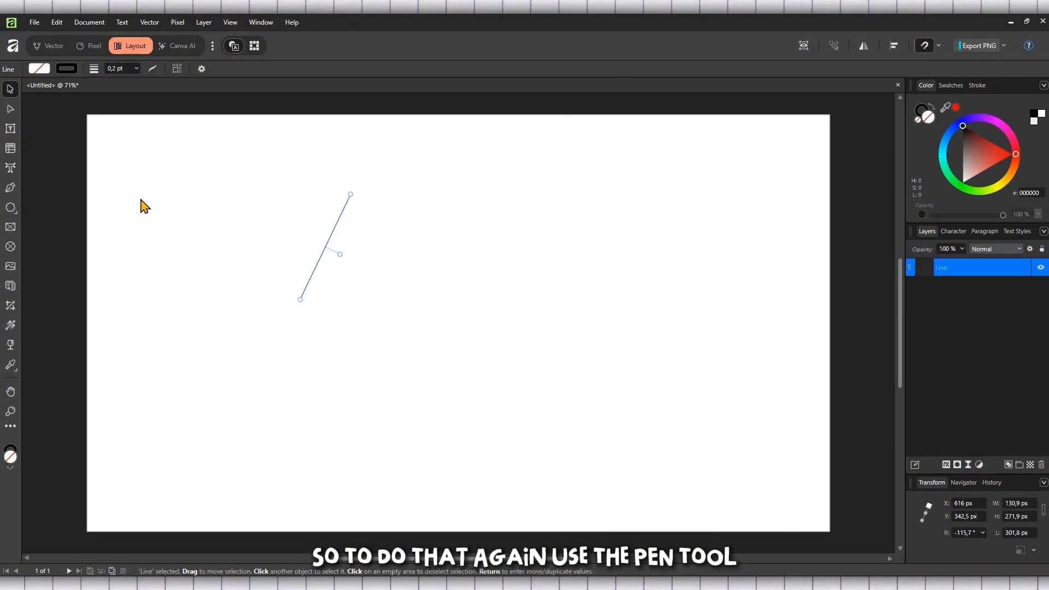
Extend the line from its lower end with the Pen tool into a closed, straight-sided hexagon about 593 × 644 px.
{"action": "left_click", "coordinate": [11, 188]}
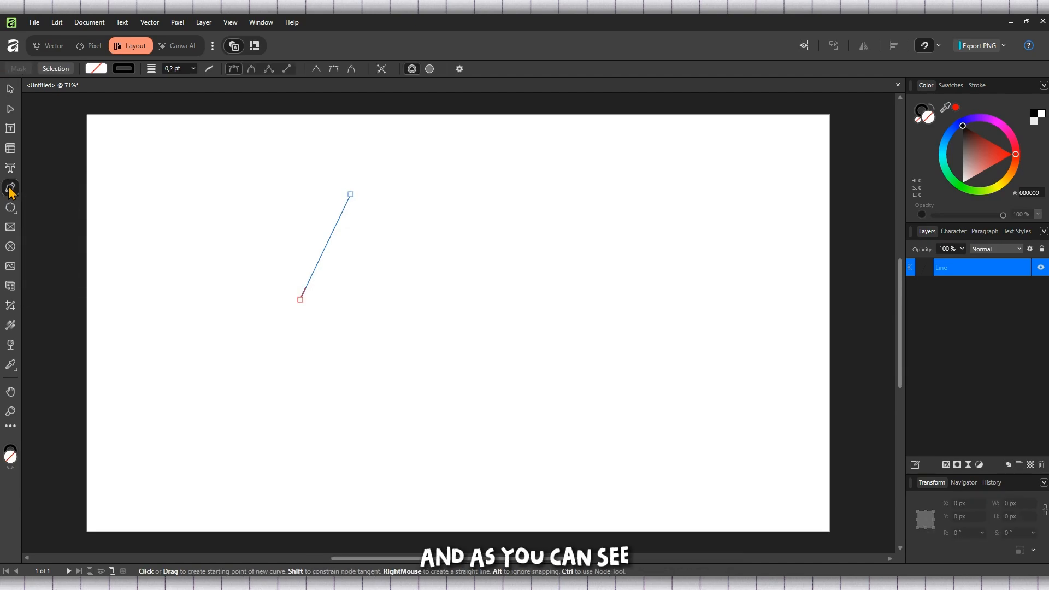
{"action": "left_click", "coordinate": [300, 300]}
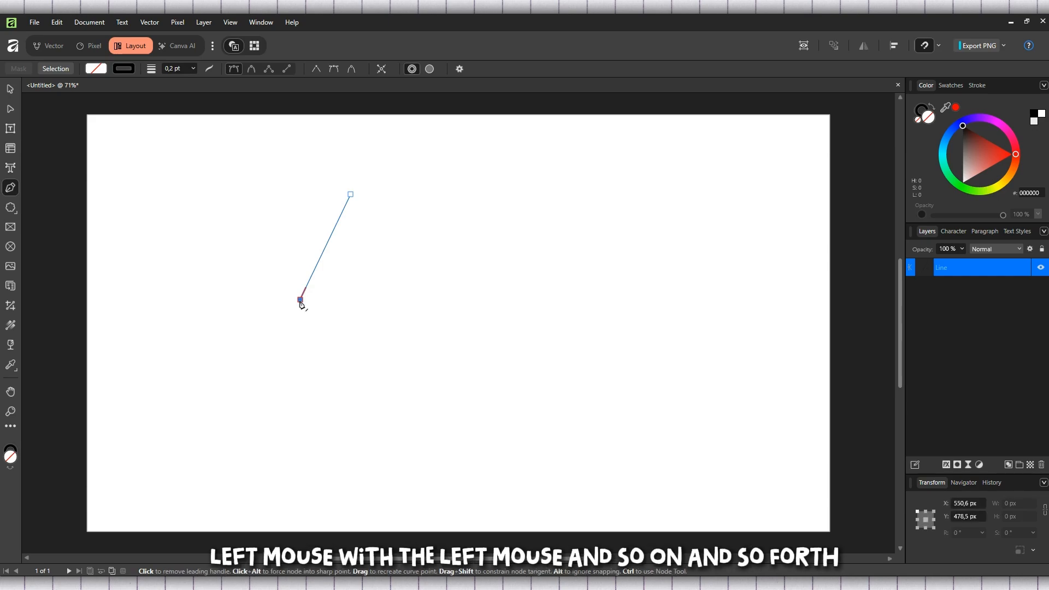
{"action": "left_click", "coordinate": [345, 411]}
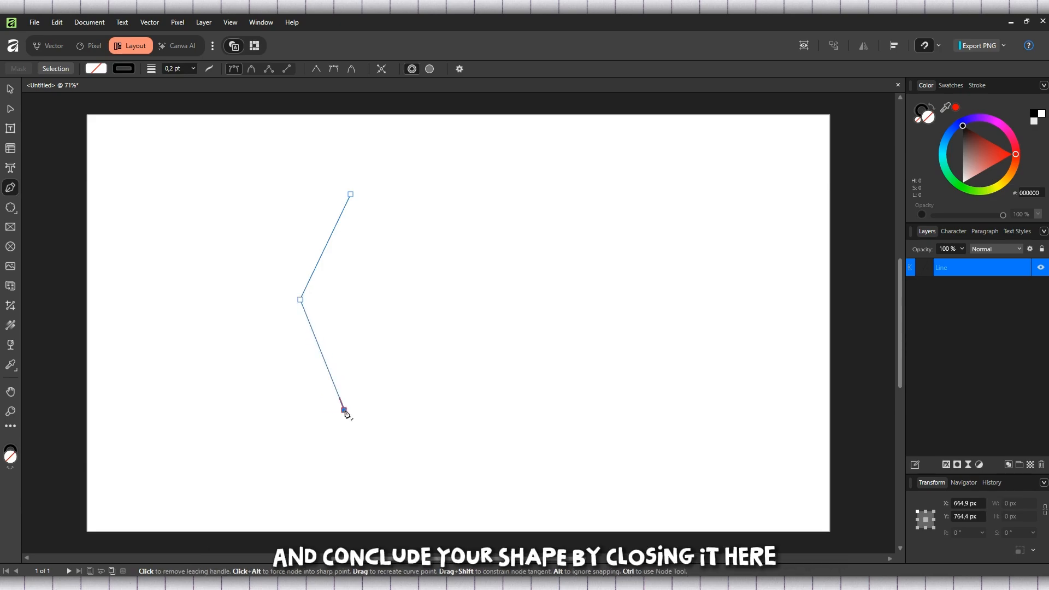
{"action": "left_click", "coordinate": [479, 409]}
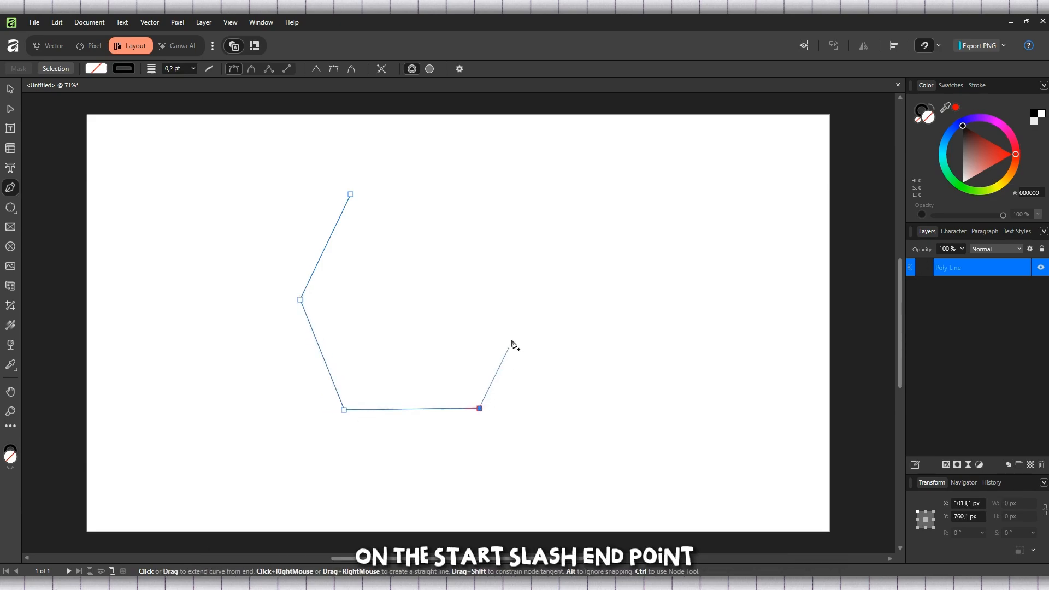
{"action": "left_click", "coordinate": [525, 302]}
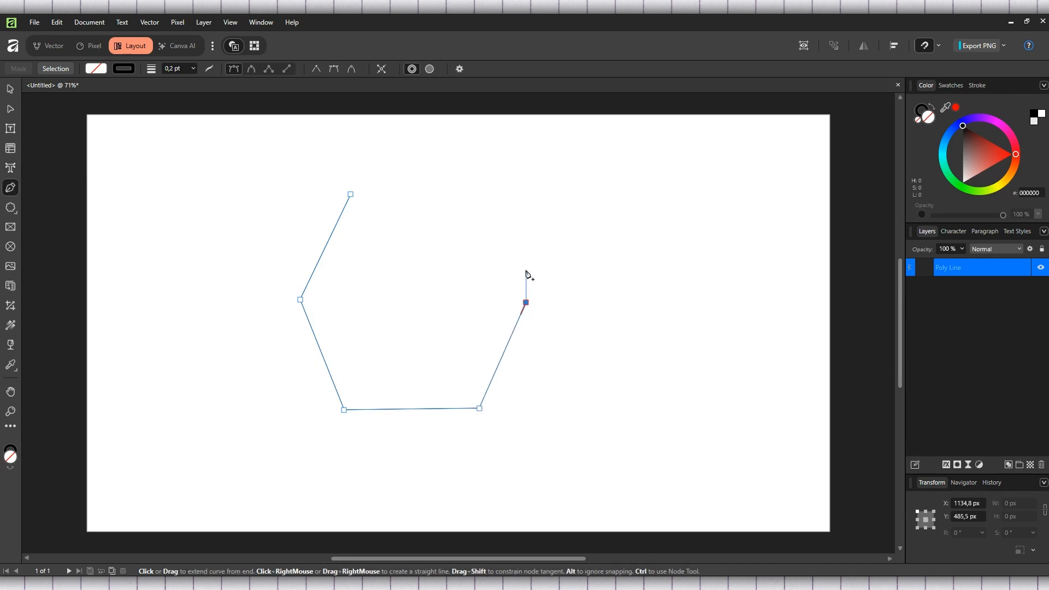
{"action": "left_click", "coordinate": [492, 191]}
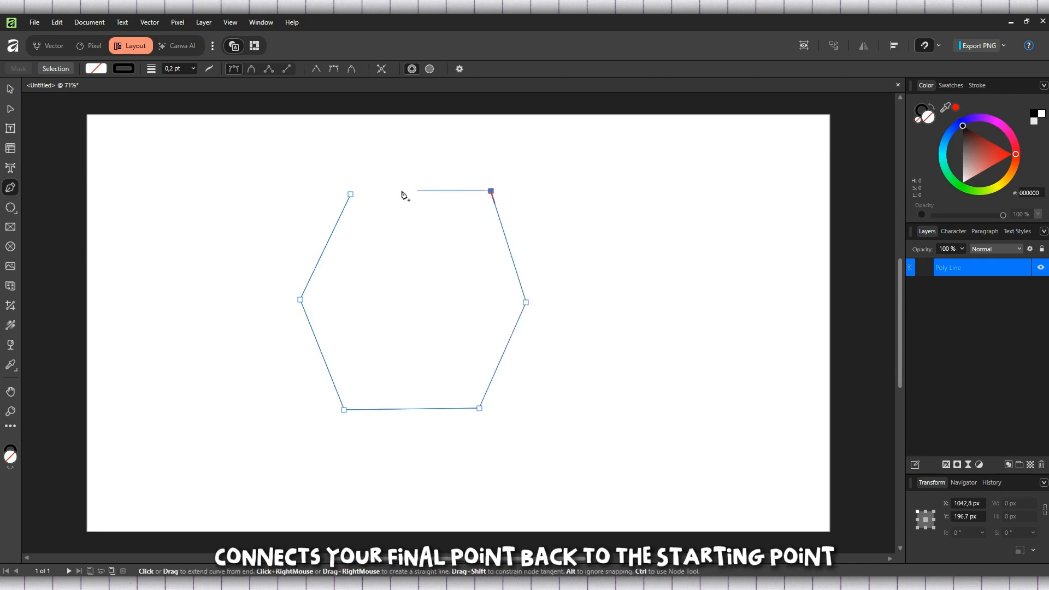
{"action": "left_click", "coordinate": [351, 196]}
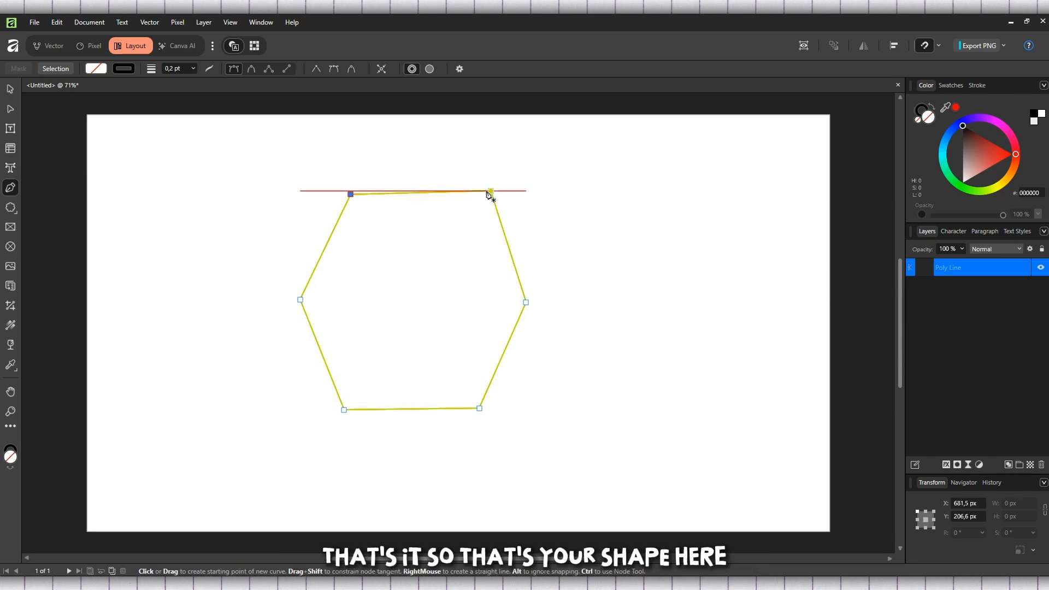
Fill the hexagon with bright yellow, RGB 255, 246, 54.
{"action": "left_click", "coordinate": [101, 67]}
{"action": "left_click_drag", "start_coordinate": [117, 169], "coordinate": [42, 169]}
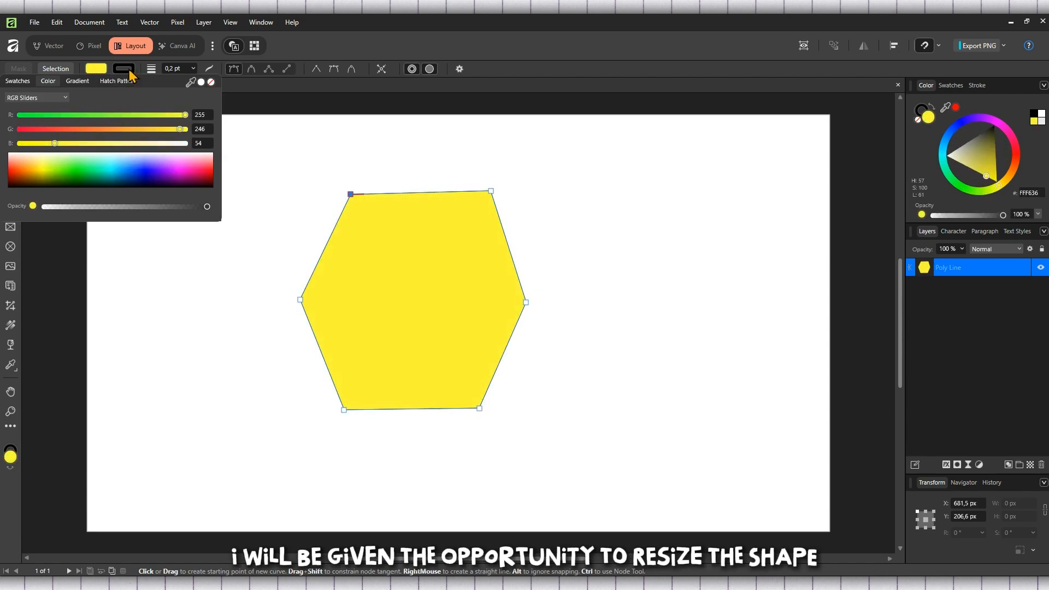
{"action": "left_click", "coordinate": [69, 253]}
Scale the hexagon down to about 411 × 428 px and move it to the page's upper-left area, about X 309 px, Y 347 px.
{"action": "left_click", "coordinate": [9, 89]}
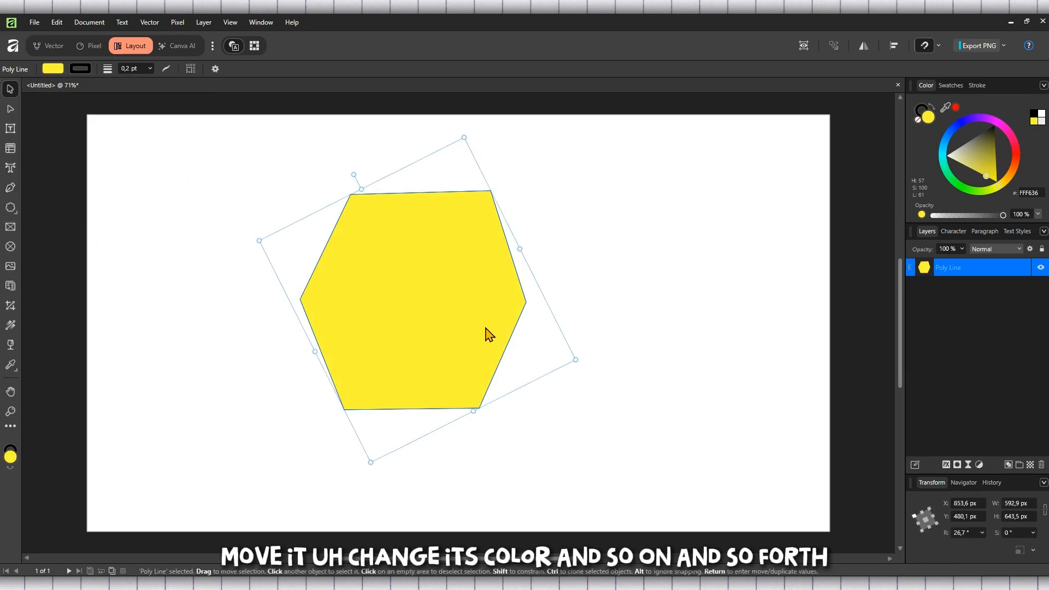
{"action": "left_click_drag", "start_coordinate": [486, 336], "coordinate": [295, 286]}
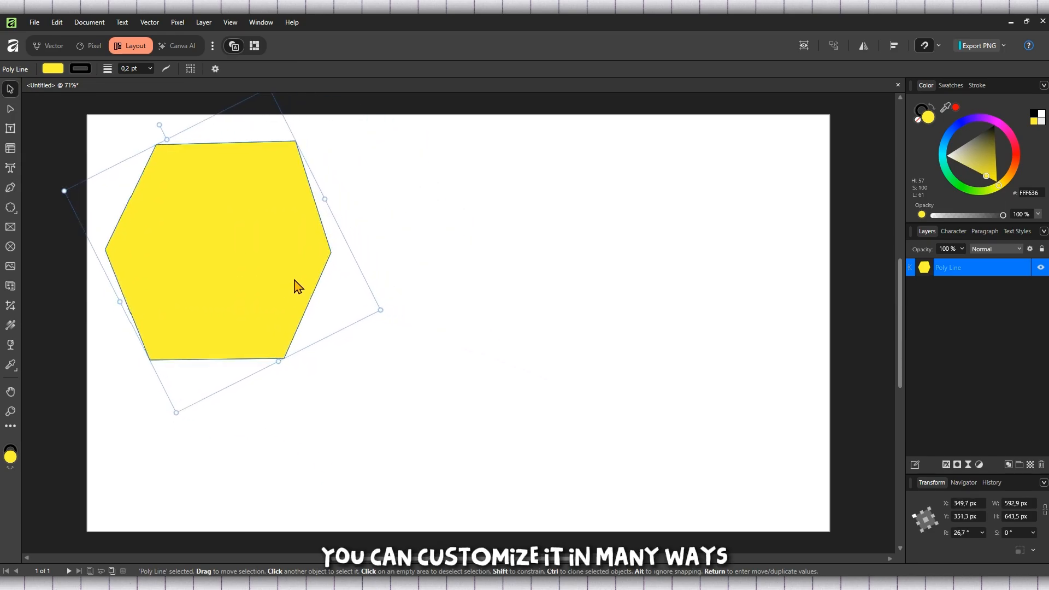
{"action": "left_click_drag", "start_coordinate": [257, 234], "coordinate": [270, 266]}
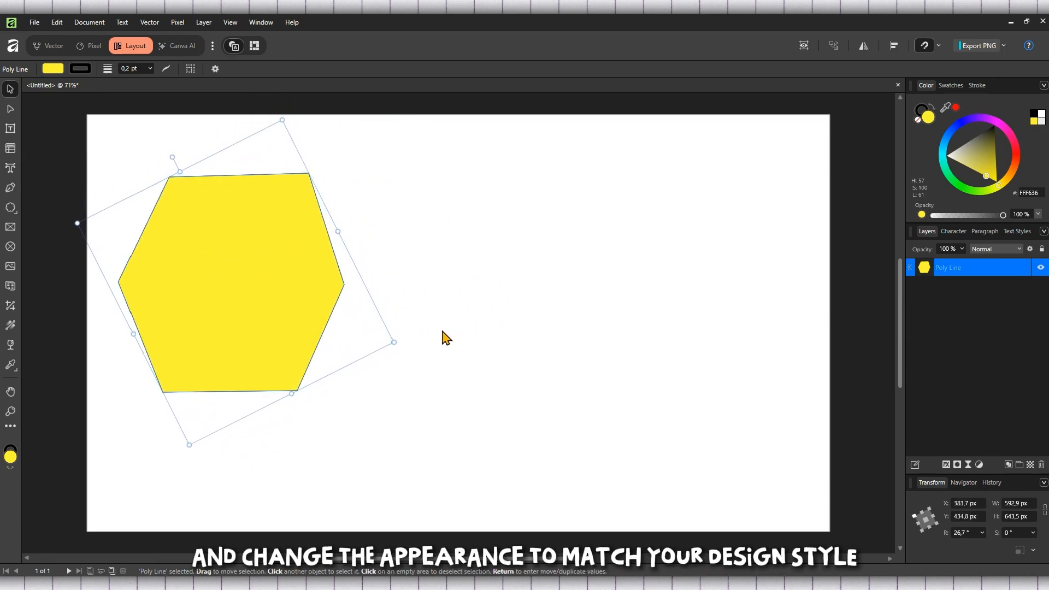
{"action": "left_click_drag", "start_coordinate": [393, 342], "coordinate": [288, 289]}
{"action": "left_click_drag", "start_coordinate": [229, 272], "coordinate": [277, 273]}
{"action": "left_click_drag", "start_coordinate": [264, 321], "coordinate": [273, 325]}
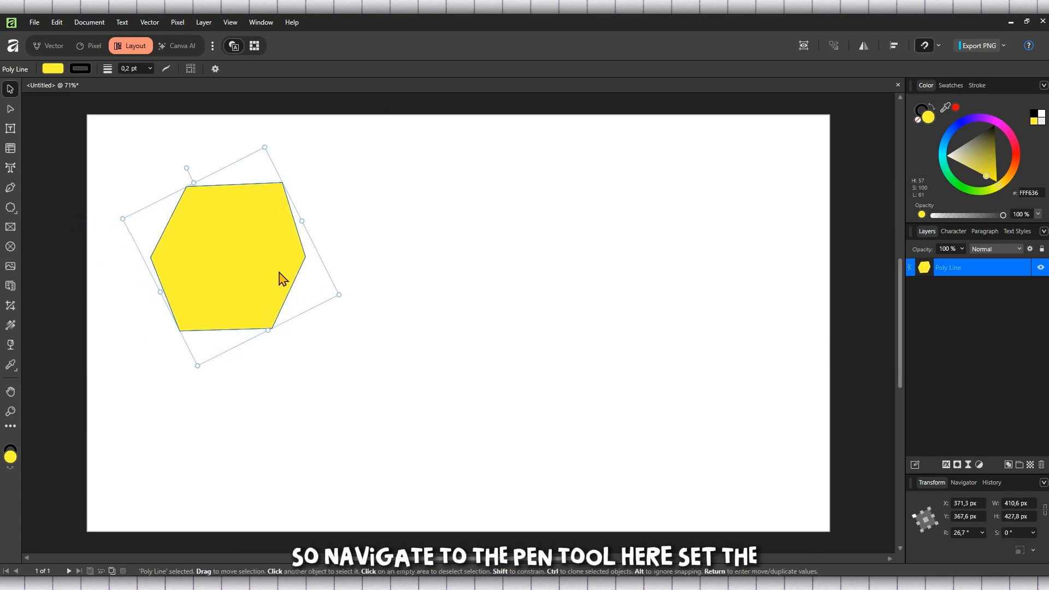
{"action": "left_click_drag", "start_coordinate": [278, 277], "coordinate": [255, 269]}
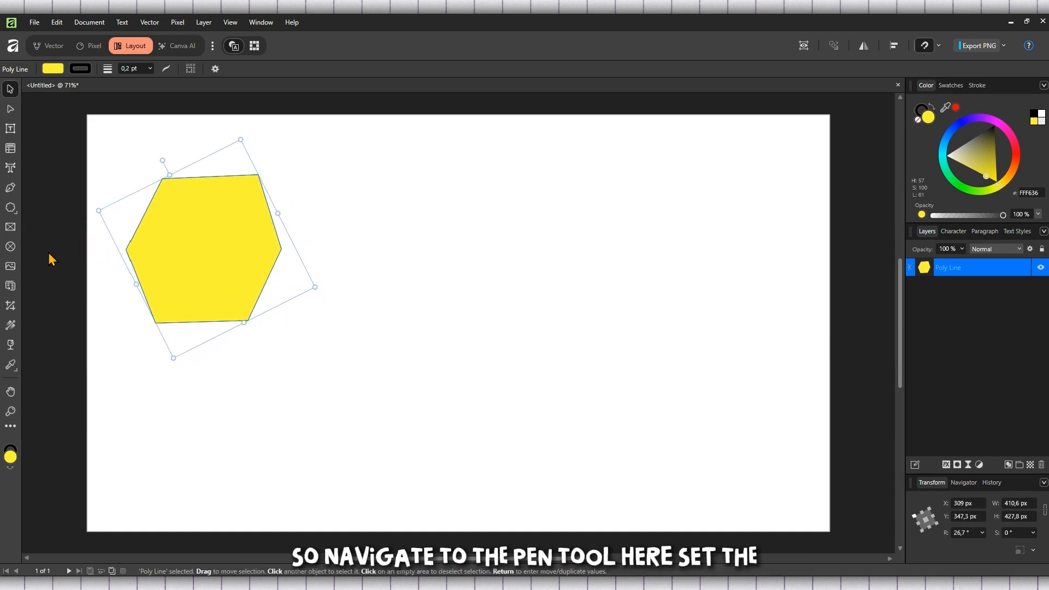
Draw a closed half-bowl shape about 558 × 452 px beside the hexagon with the Pen tool, with a smooth curved underside and straight upper edge.
{"action": "left_click", "coordinate": [10, 186]}
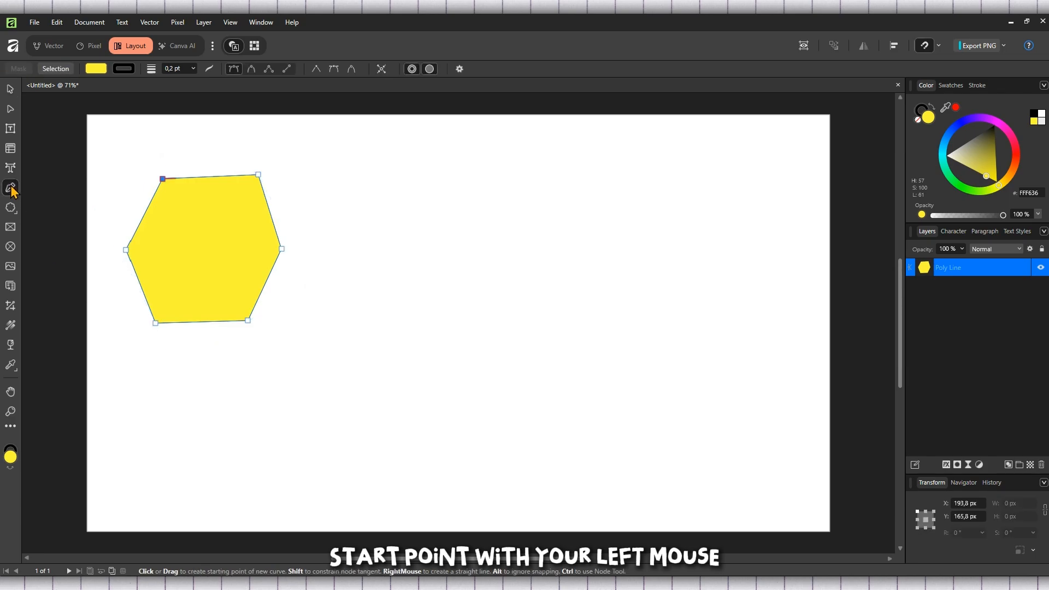
{"action": "left_click", "coordinate": [433, 198]}
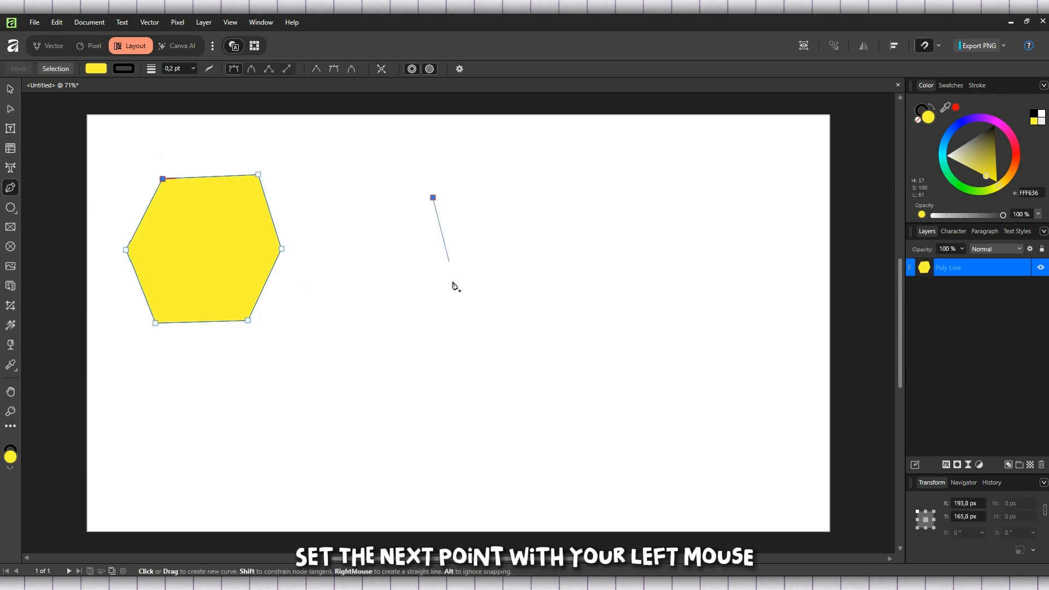
{"action": "left_click", "coordinate": [486, 364]}
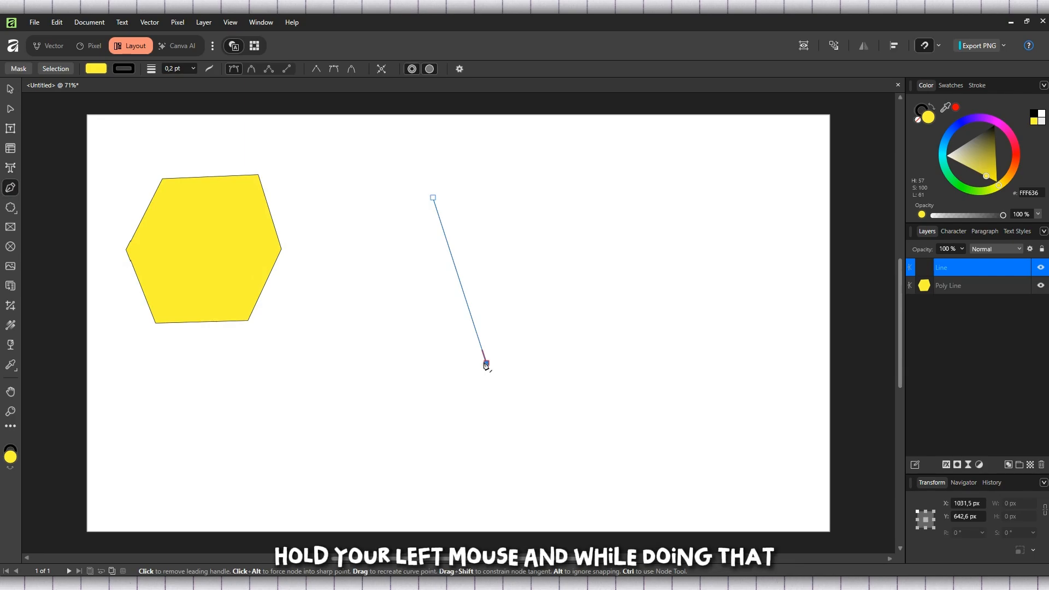
{"action": "left_click_drag", "start_coordinate": [487, 365], "coordinate": [581, 407]}
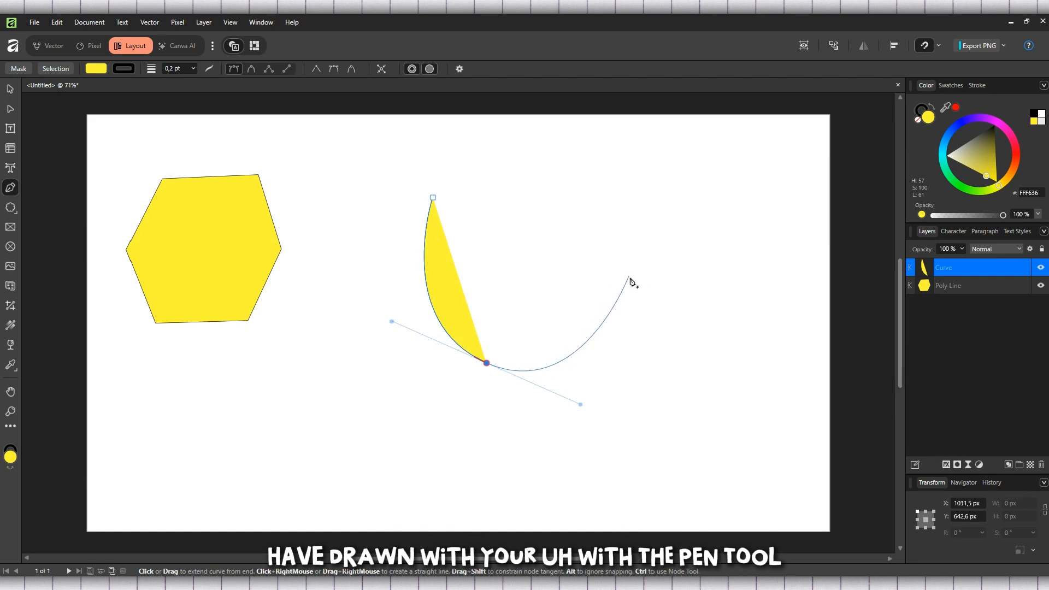
{"action": "left_click_drag", "start_coordinate": [639, 289], "coordinate": [680, 344]}
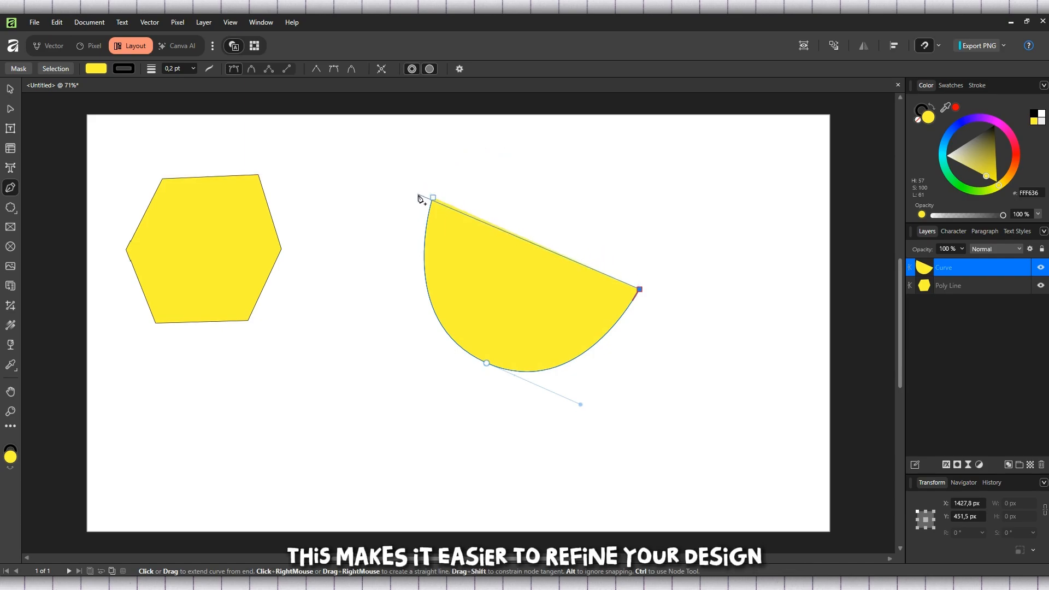
{"action": "left_click_drag", "start_coordinate": [432, 198], "coordinate": [459, 203]}
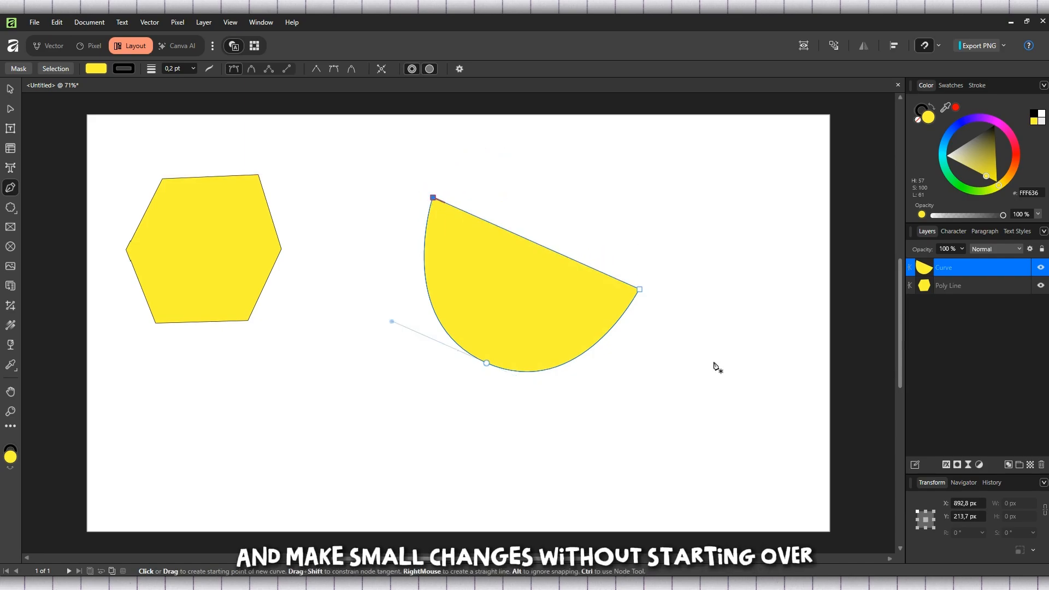
Move the curved shape to about X 1173 px, Y 505 px and fill it with black.
{"action": "left_click", "coordinate": [10, 89]}
{"action": "left_click_drag", "start_coordinate": [511, 321], "coordinate": [525, 347]}
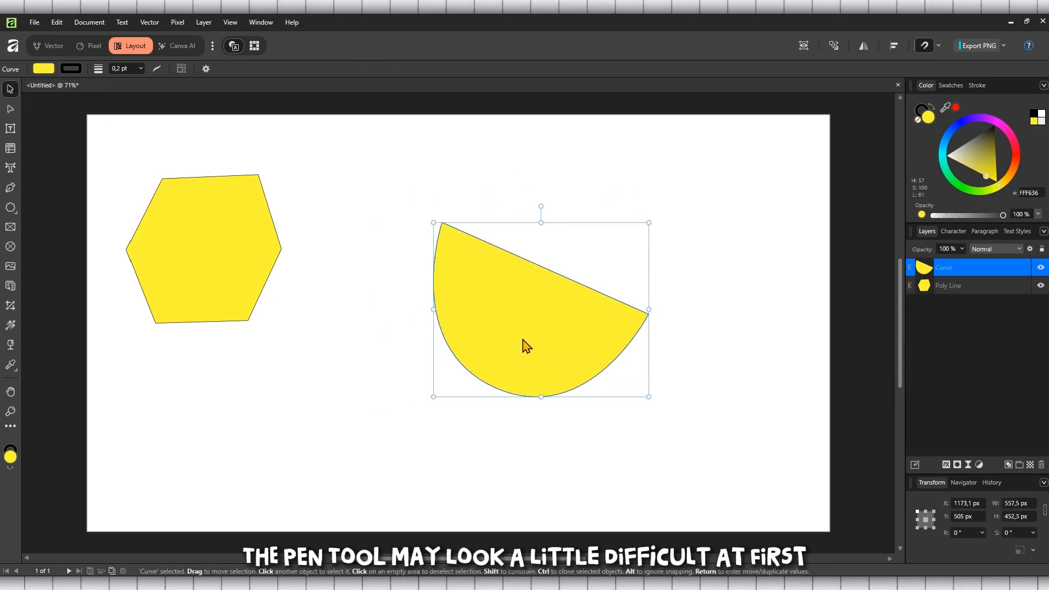
{"action": "left_click", "coordinate": [43, 68]}
{"action": "left_click", "coordinate": [179, 169]}
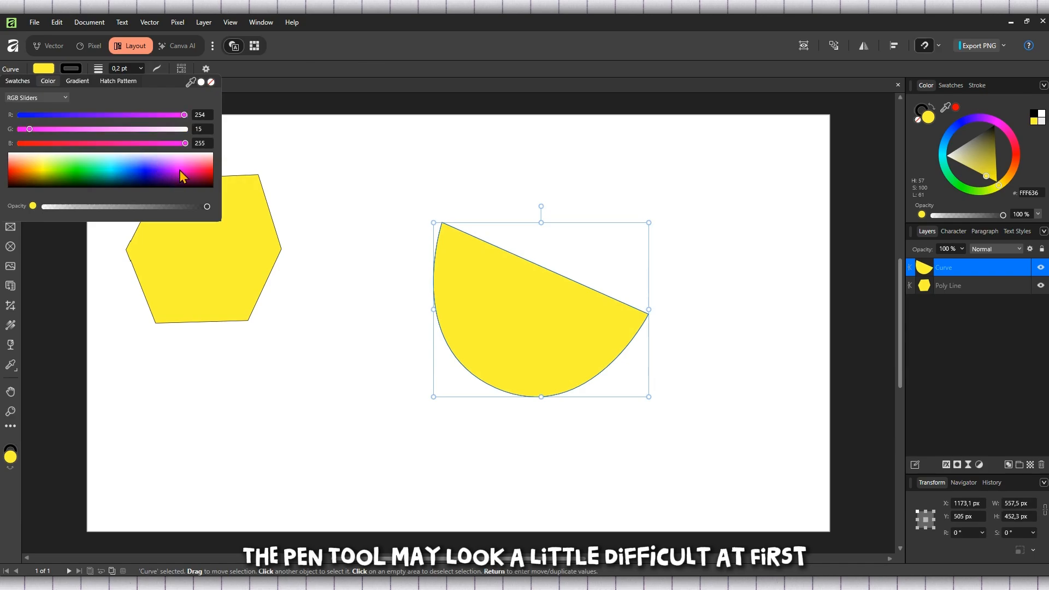
{"action": "left_click_drag", "start_coordinate": [86, 172], "coordinate": [1, 198]}
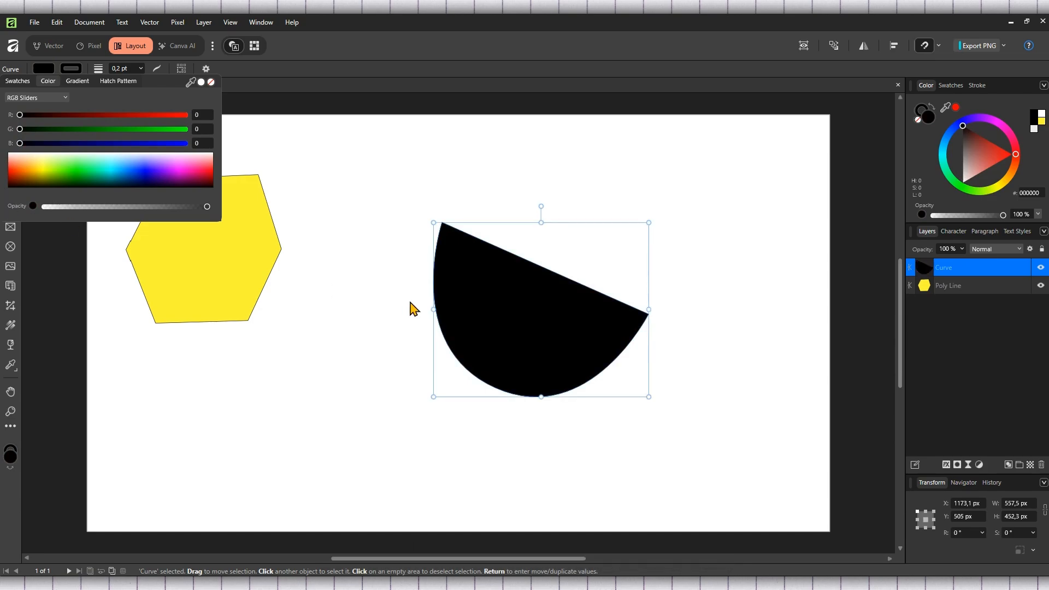
Move the yellow hexagon towards the page centre and the black curved shape to about X 1239 px, Y 656 px.
{"action": "left_click", "coordinate": [265, 301]}
{"action": "left_click_drag", "start_coordinate": [227, 300], "coordinate": [279, 350]}
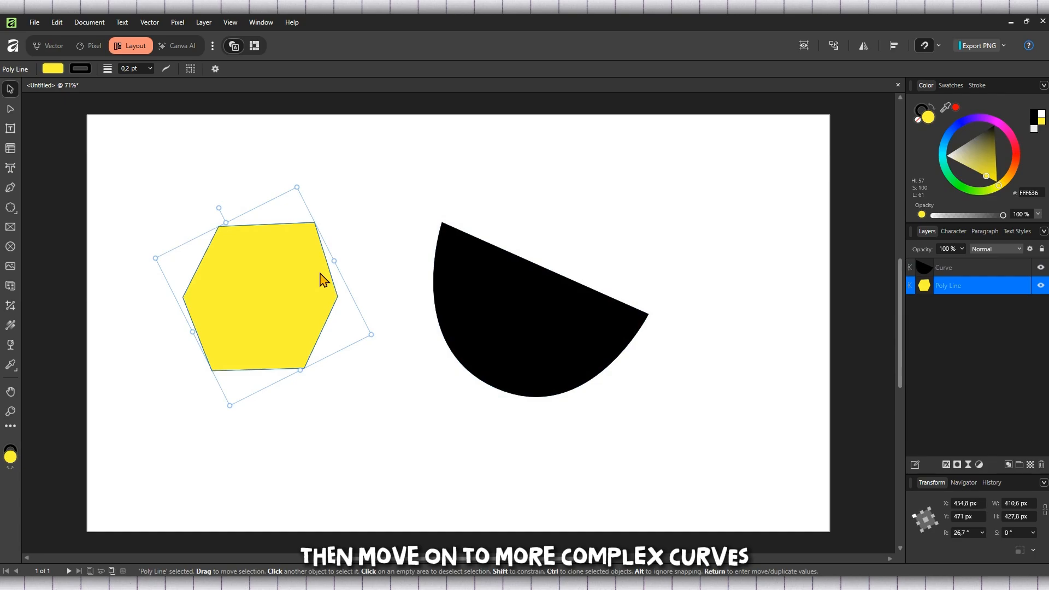
{"action": "left_click_drag", "start_coordinate": [324, 279], "coordinate": [382, 333]}
{"action": "left_click_drag", "start_coordinate": [546, 342], "coordinate": [573, 403]}
Copy the black curved shape and clear the selection.
{"action": "right_click", "coordinate": [558, 401]}
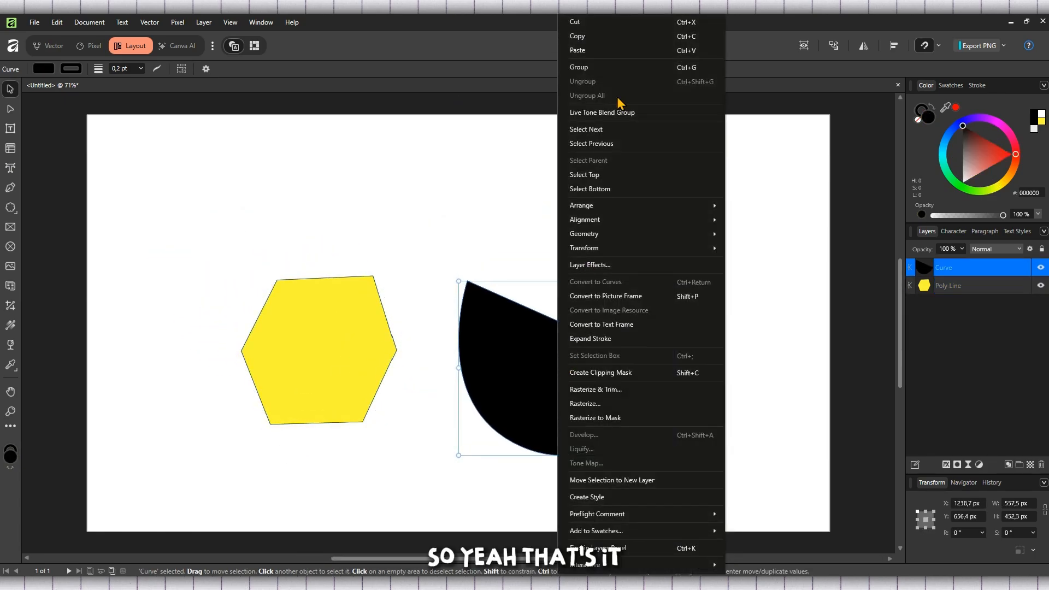
{"action": "left_click", "coordinate": [586, 36]}
{"action": "left_click", "coordinate": [558, 205]}
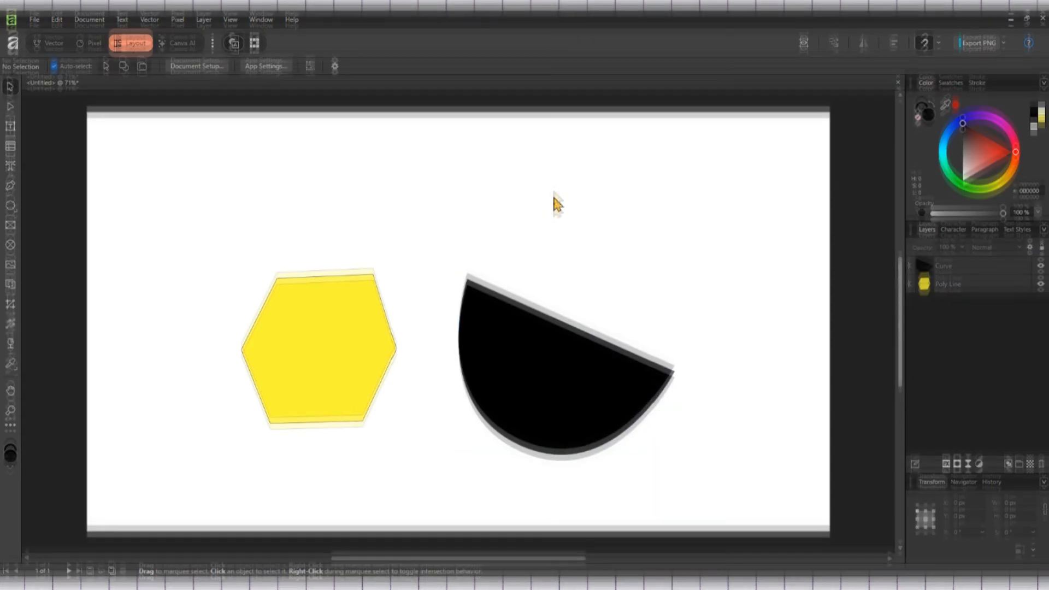